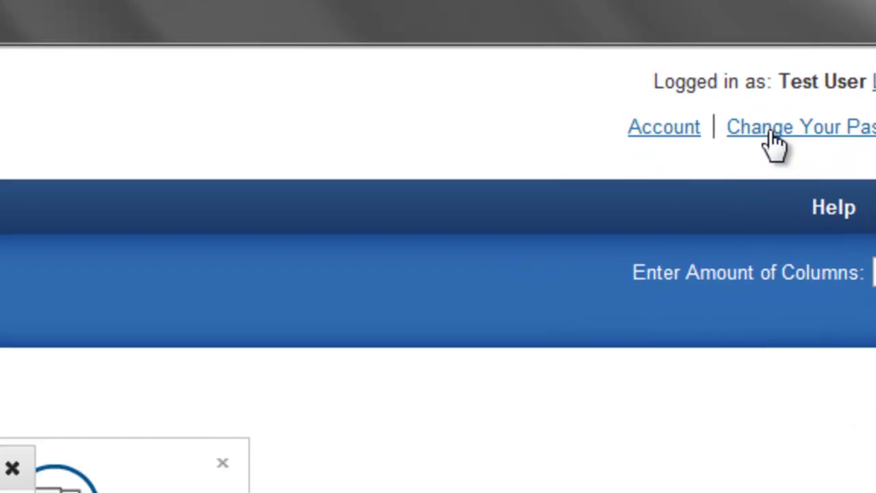
View the form for changing the password and security question, and close it without changes.
{"action": "left_click", "coordinate": [653, 197]}
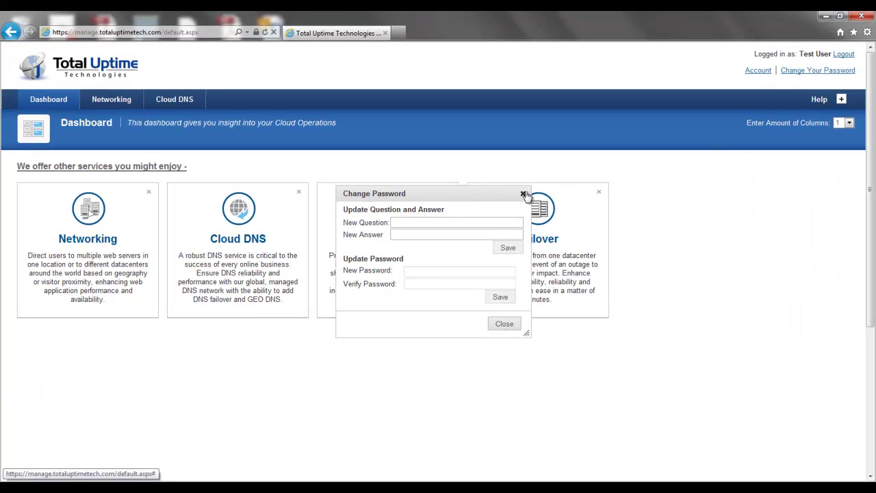
{"action": "left_click", "coordinate": [524, 193]}
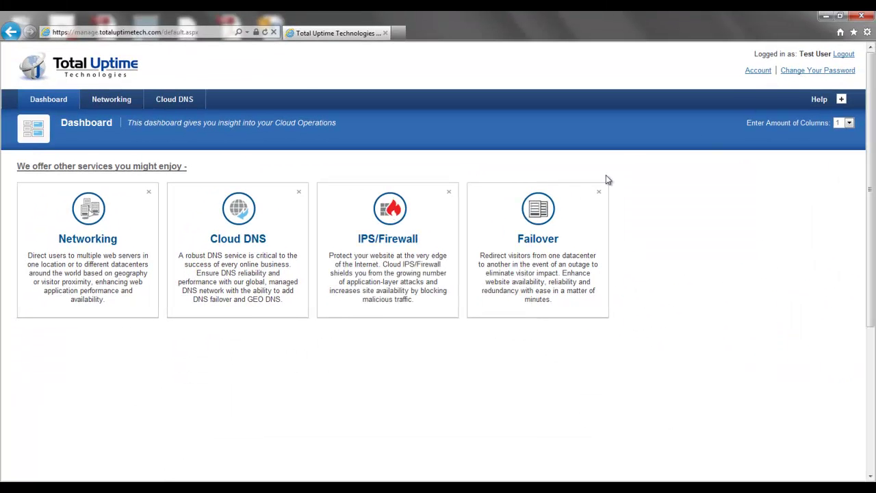
In the account settings, review the Test Corporation company record and the blank form for adding a company, leaving both unsaved.
{"action": "left_click", "coordinate": [758, 70]}
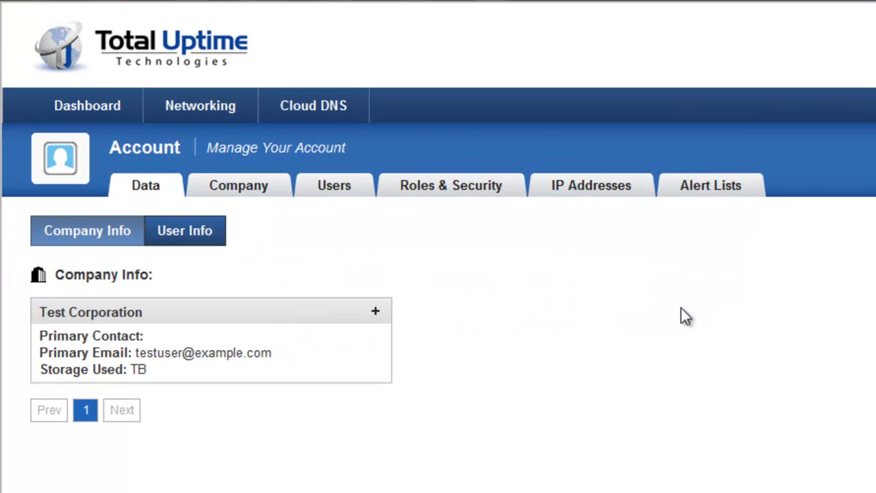
{"action": "left_click", "coordinate": [280, 195]}
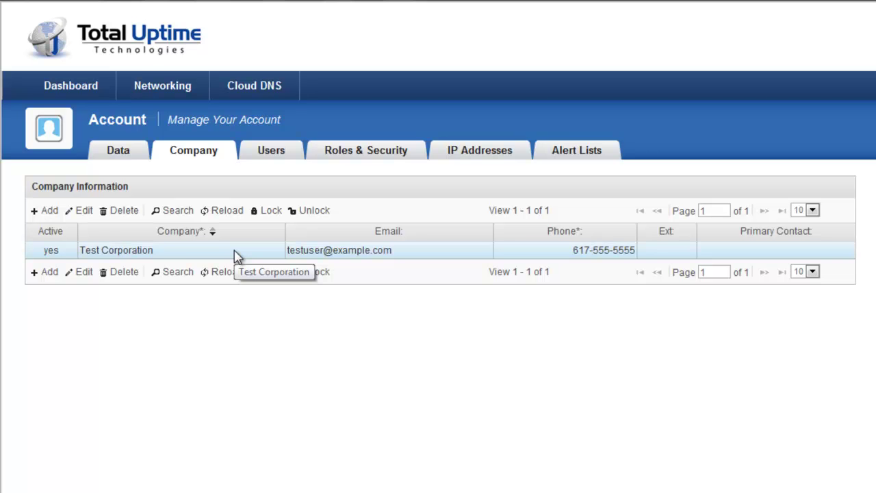
{"action": "left_click", "coordinate": [81, 212]}
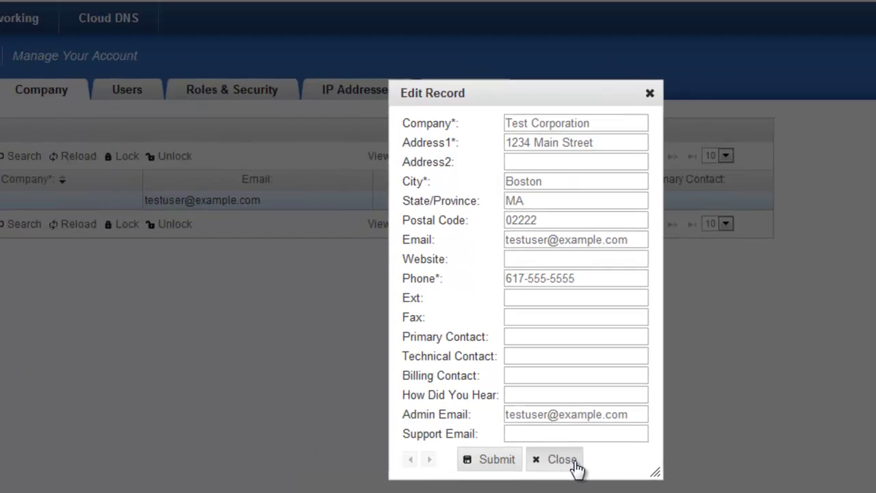
{"action": "left_click", "coordinate": [492, 447]}
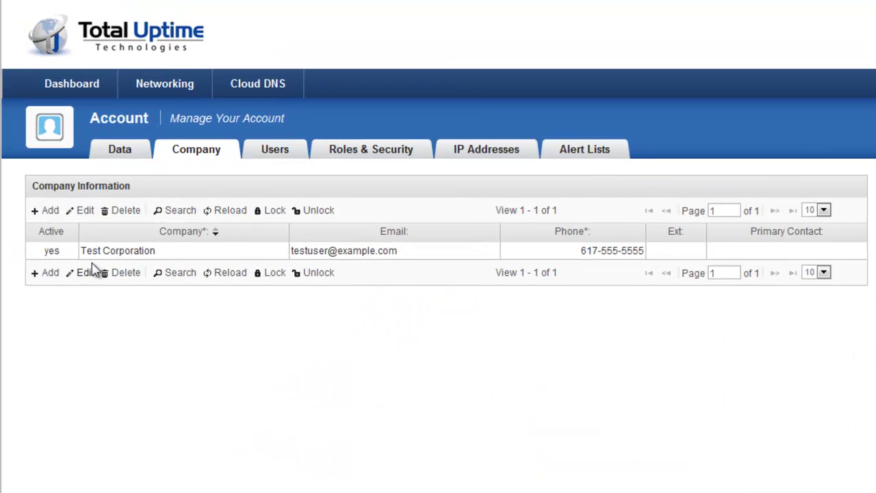
{"action": "left_click", "coordinate": [42, 210]}
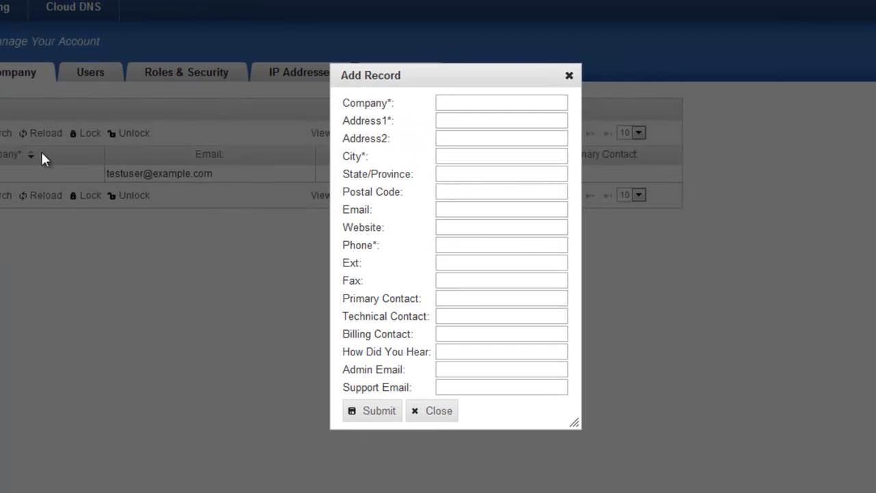
{"action": "left_click", "coordinate": [569, 78]}
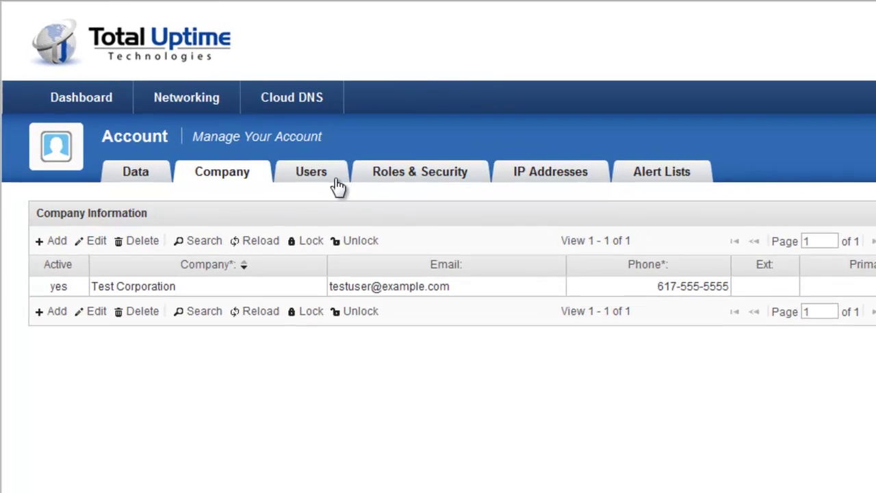
Review the IT Manager's user record and the blank form for creating a user, closing both without saving.
{"action": "left_click", "coordinate": [296, 157]}
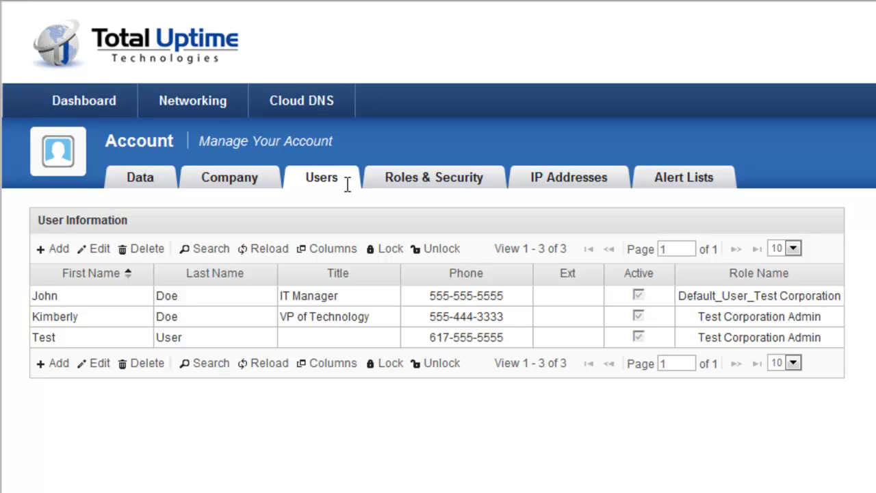
{"action": "double_click", "coordinate": [207, 296]}
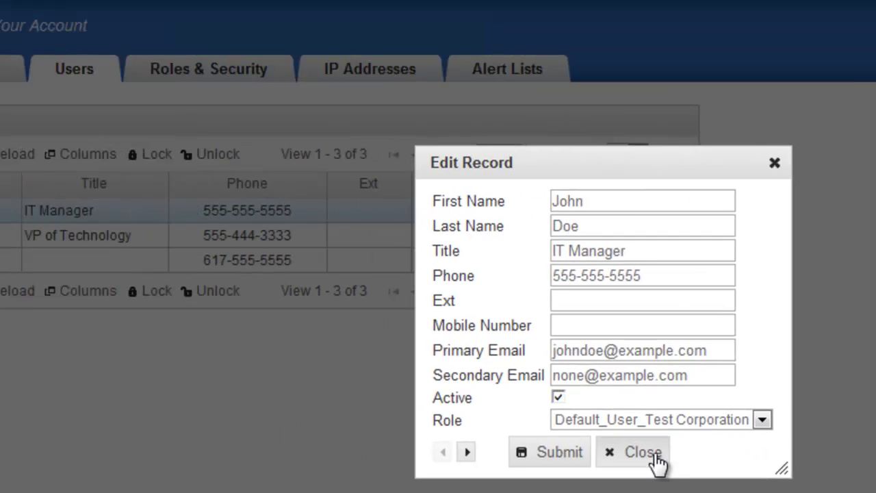
{"action": "left_click", "coordinate": [492, 410]}
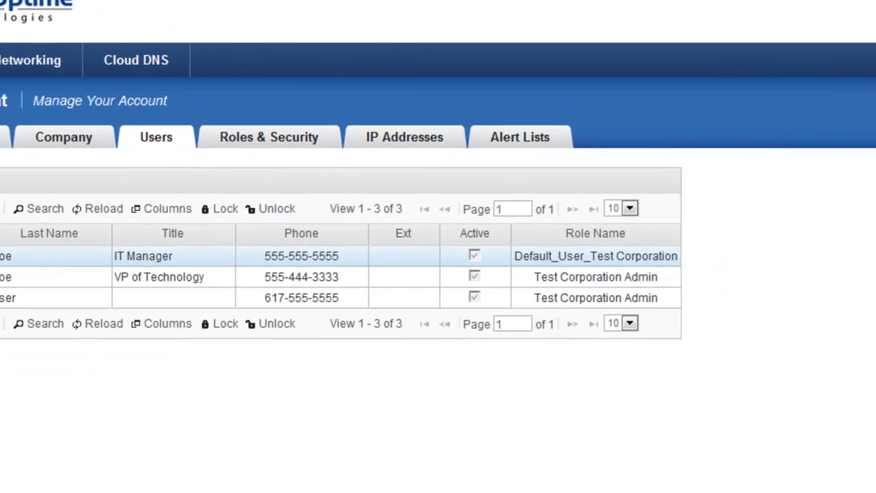
{"action": "left_click", "coordinate": [0, 209]}
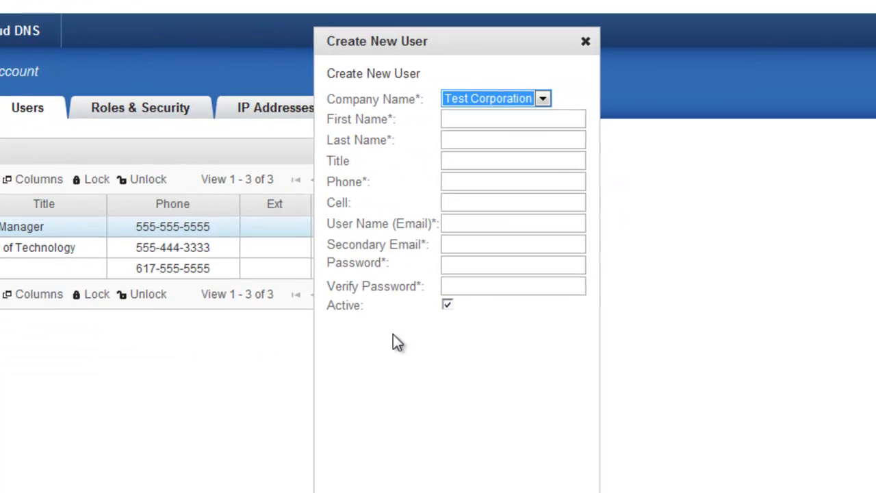
{"action": "key", "text": "Escape"}
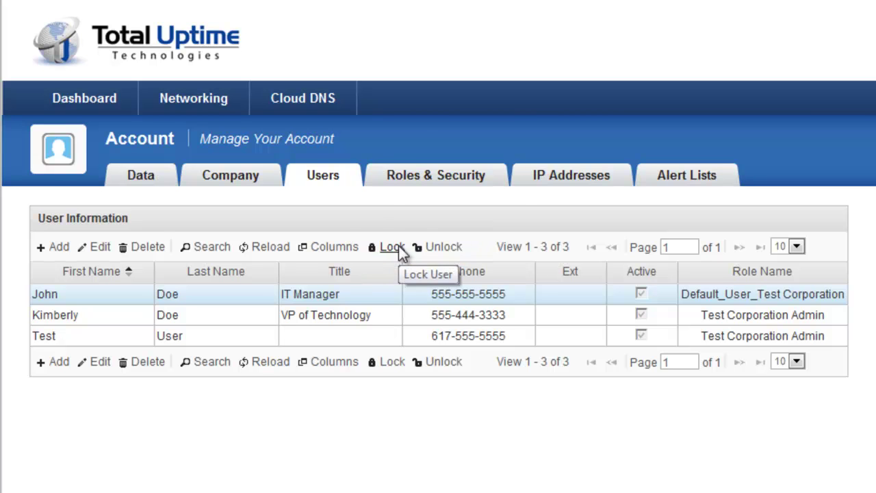
Open the Default_User_Test Corporation role for editing and set its CloudDNS access to Enabled.
{"action": "left_click", "coordinate": [490, 181]}
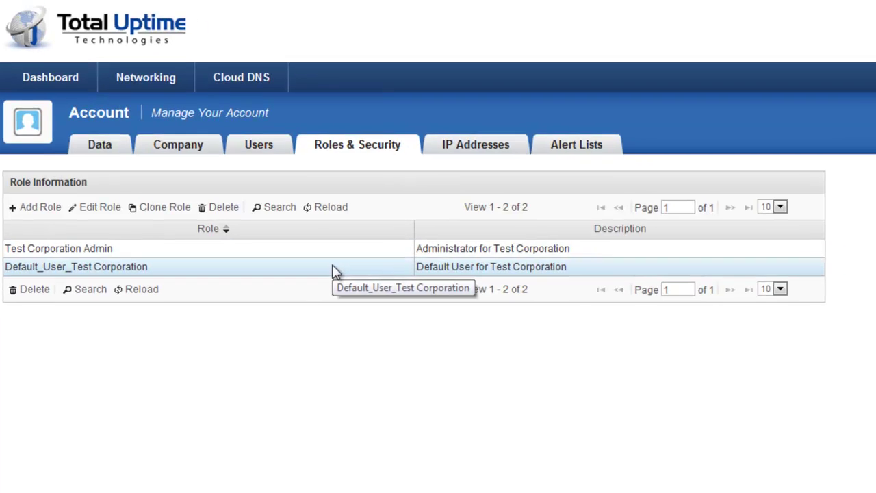
{"action": "double_click", "coordinate": [361, 281]}
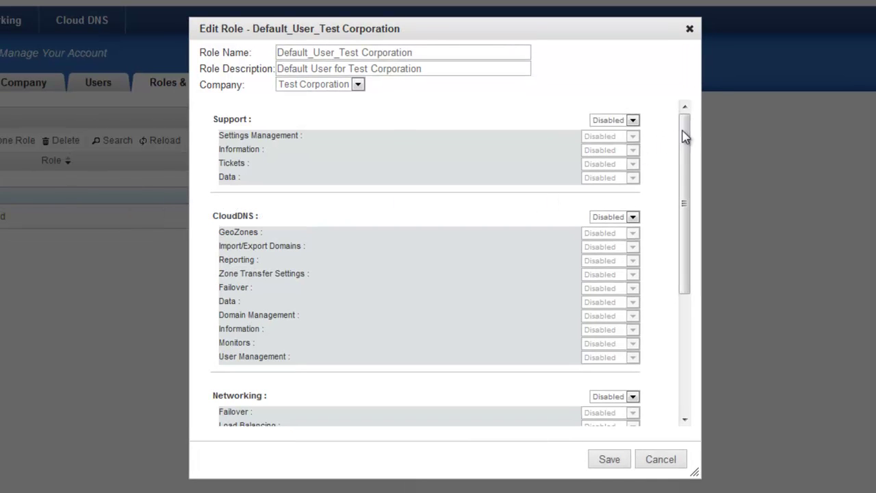
{"action": "left_click_drag", "start_coordinate": [684, 134], "coordinate": [684, 157]}
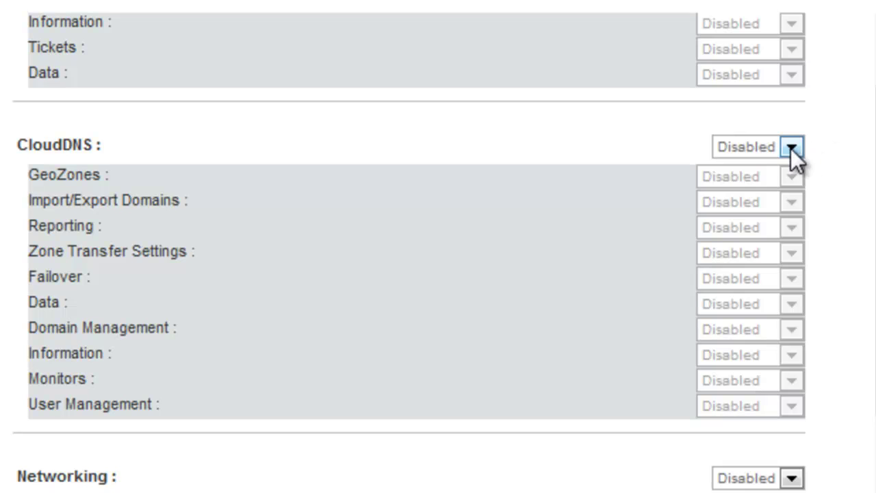
{"action": "left_click", "coordinate": [790, 147]}
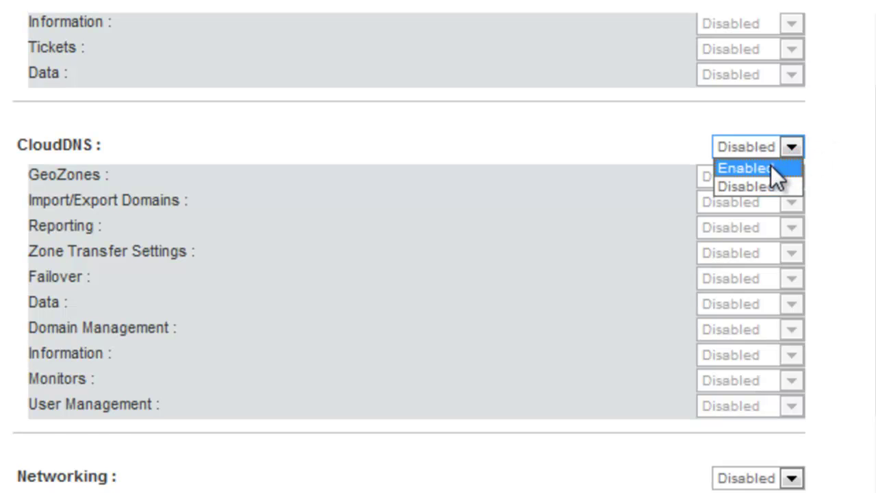
{"action": "left_click", "coordinate": [770, 167]}
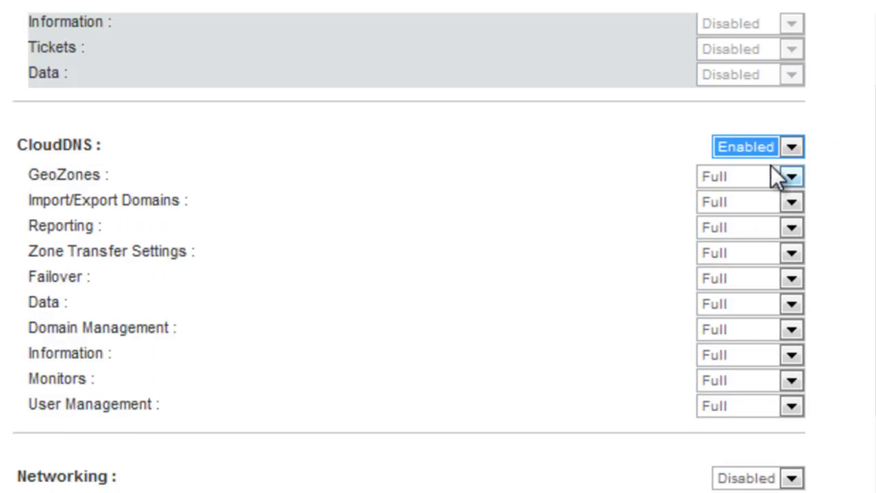
Set the role's GeoZones permission under CloudDNS to Disabled, and cancel the role edits.
{"action": "left_click", "coordinate": [791, 176]}
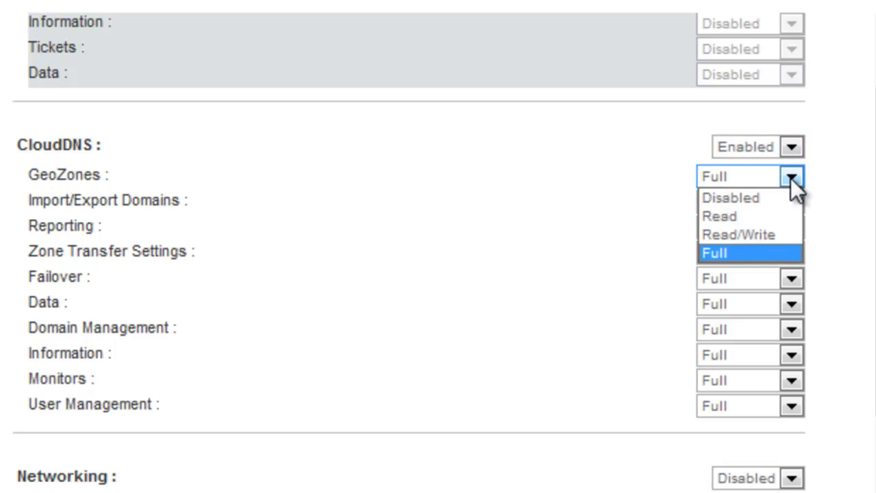
{"action": "left_click", "coordinate": [759, 197]}
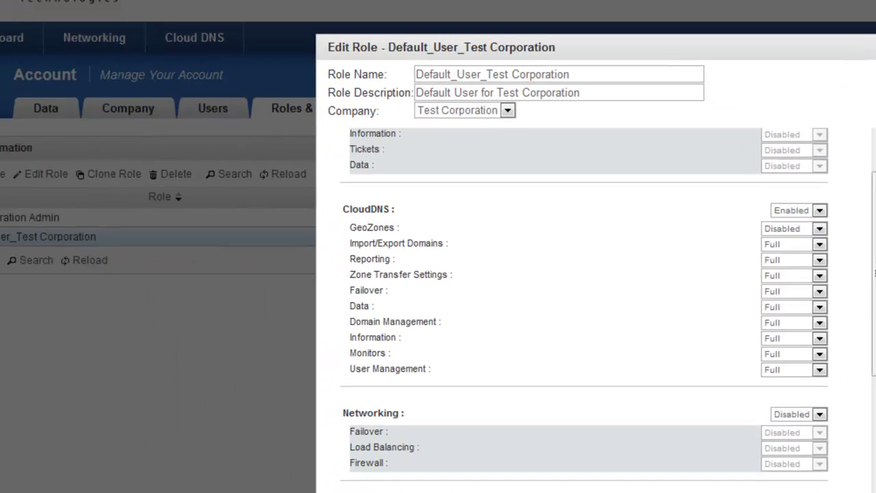
{"action": "left_click", "coordinate": [657, 459]}
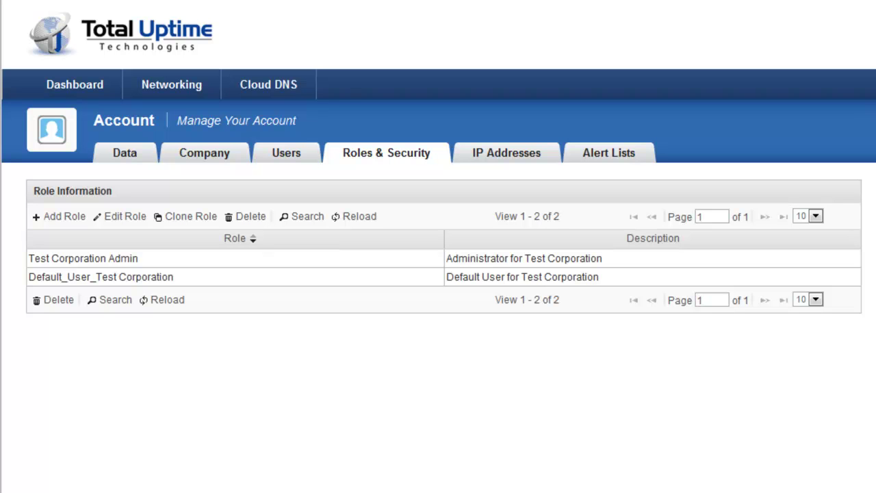
View the IPv4 and IPv6 addresses available for purchase in the account's IP address section, and leave without buying.
{"action": "left_click", "coordinate": [555, 151]}
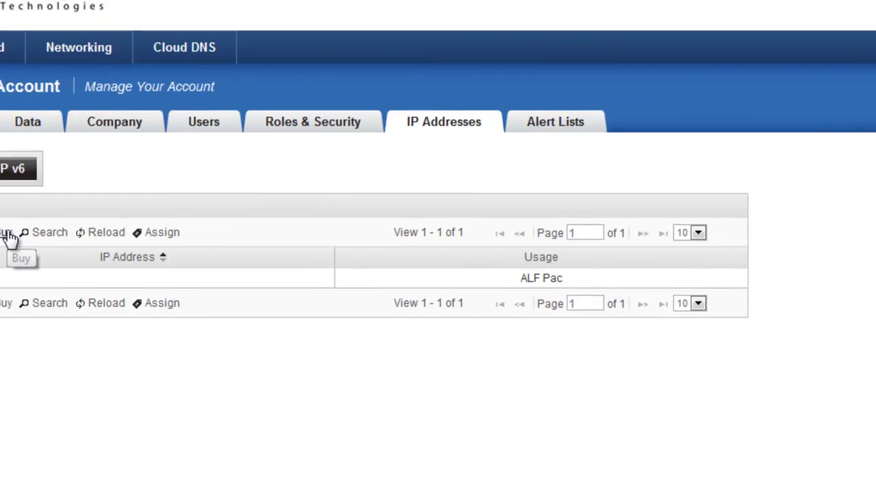
{"action": "left_click", "coordinate": [114, 279]}
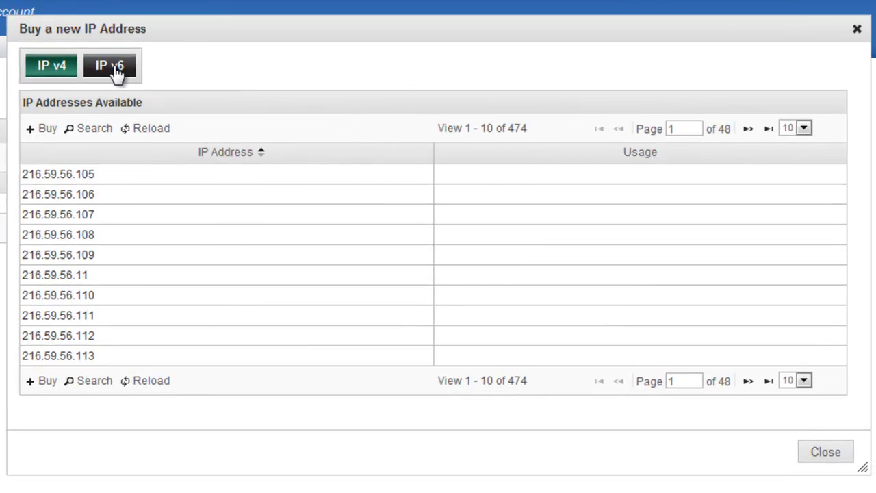
{"action": "left_click", "coordinate": [111, 67]}
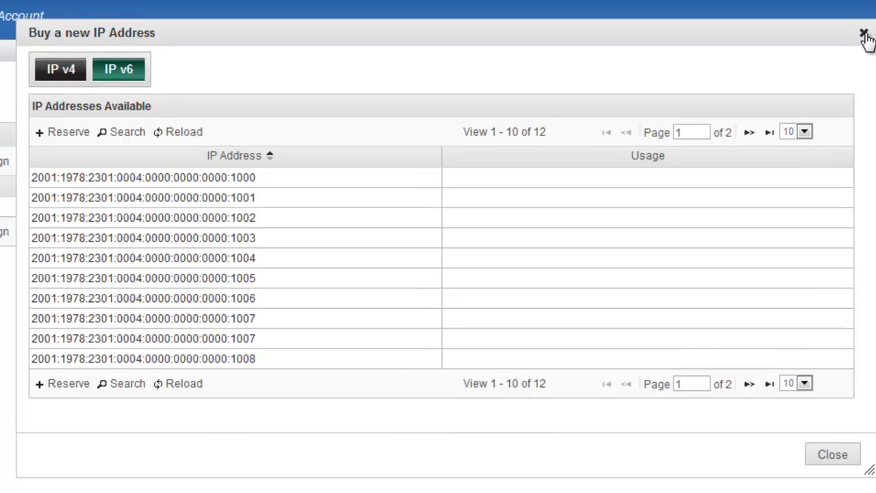
{"action": "left_click", "coordinate": [863, 36]}
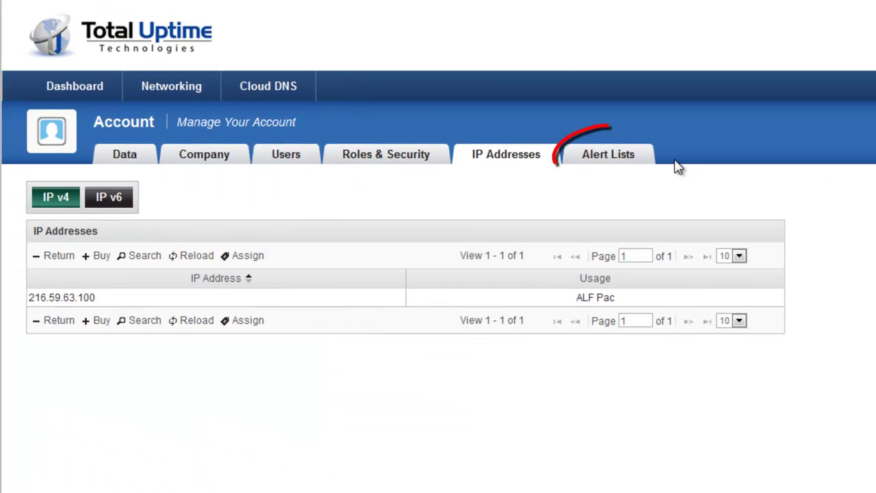
Review the name and assigned users of the IT Staff alert list, and close it without saving.
{"action": "left_click", "coordinate": [646, 161]}
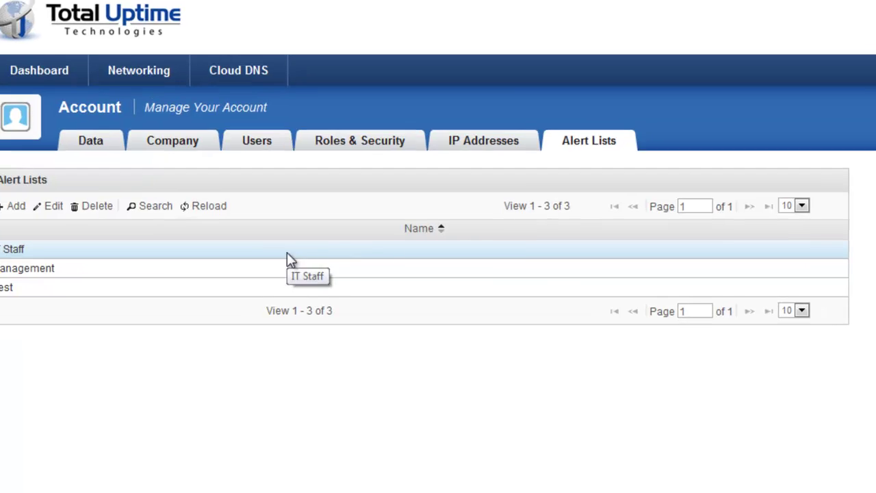
{"action": "double_click", "coordinate": [316, 263]}
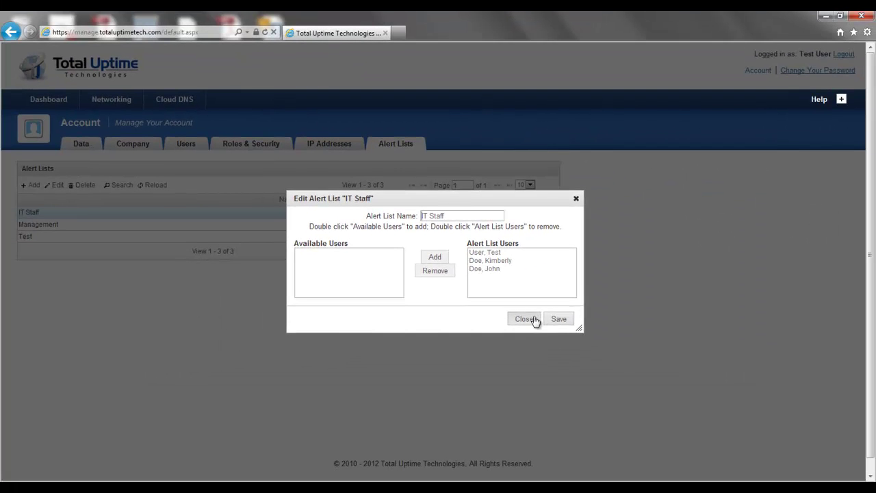
{"action": "left_click", "coordinate": [526, 319]}
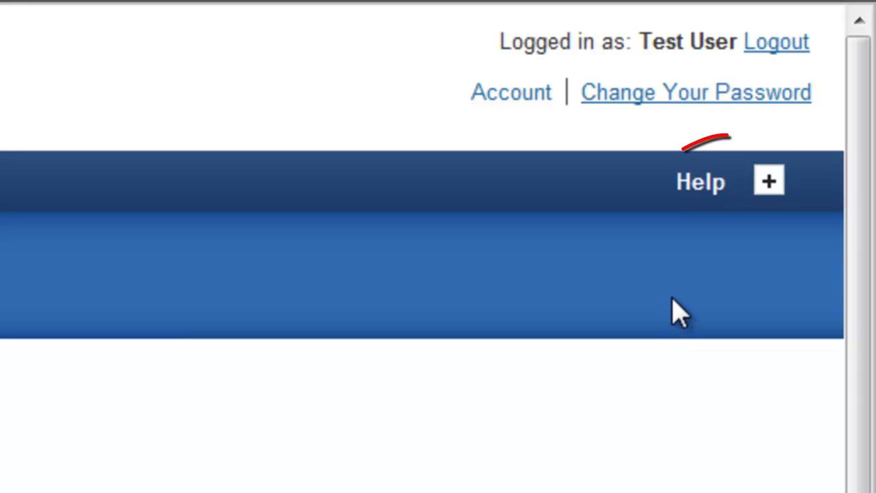
Show the built-in help, view its guidance for the Roles & Security section, and hide the help again.
{"action": "left_click", "coordinate": [705, 199]}
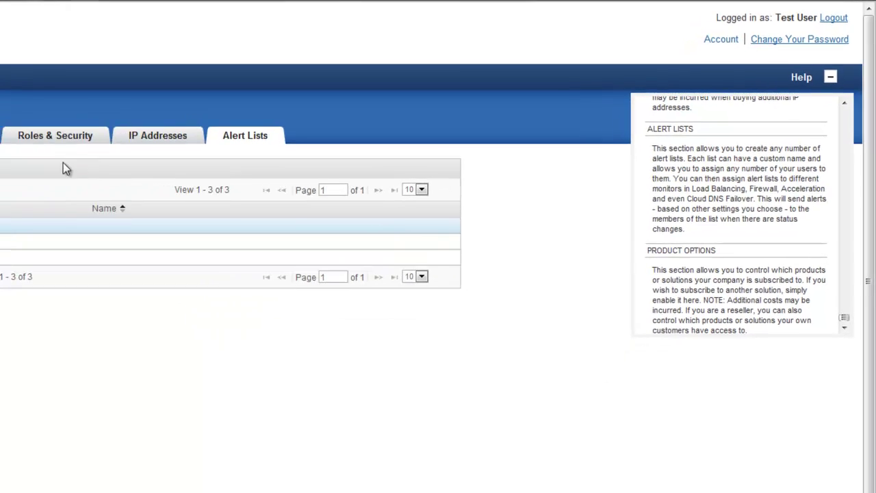
{"action": "left_click", "coordinate": [33, 140]}
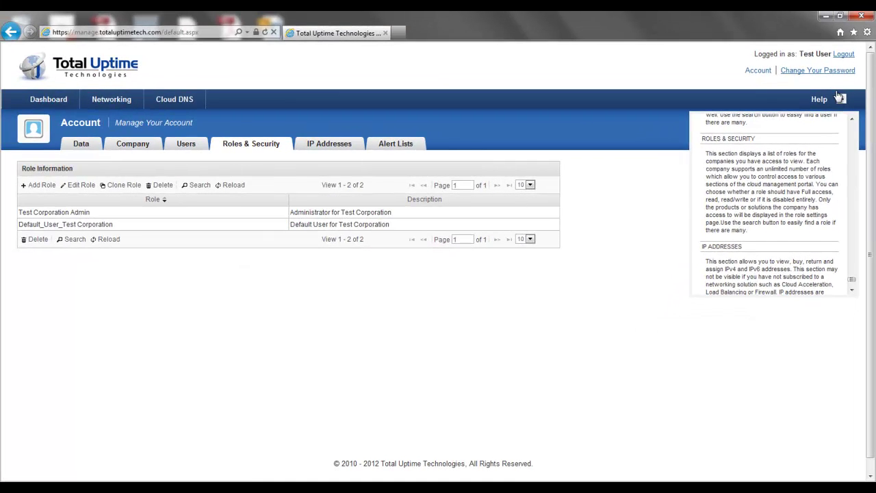
{"action": "left_click", "coordinate": [840, 100]}
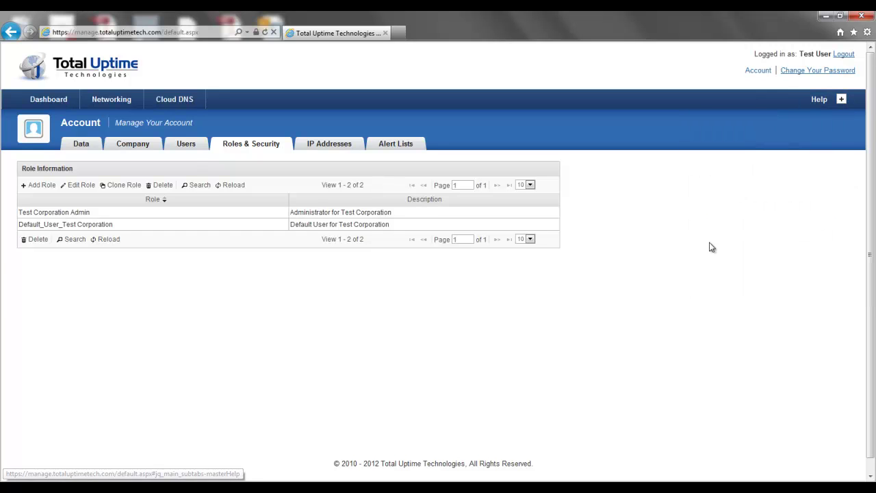